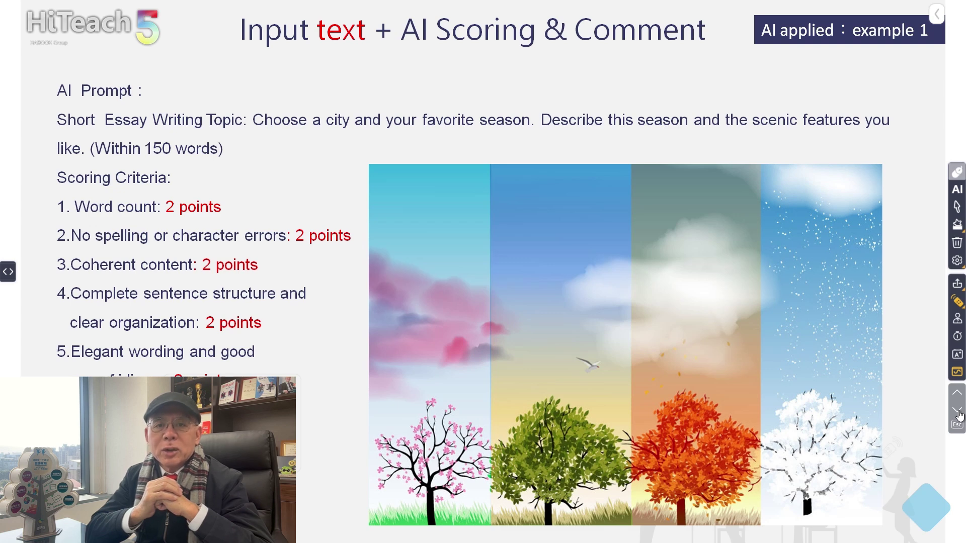
- Start a Cloze question for the essay task and open the AI assistant on the students' submitted answers
click(958, 302)
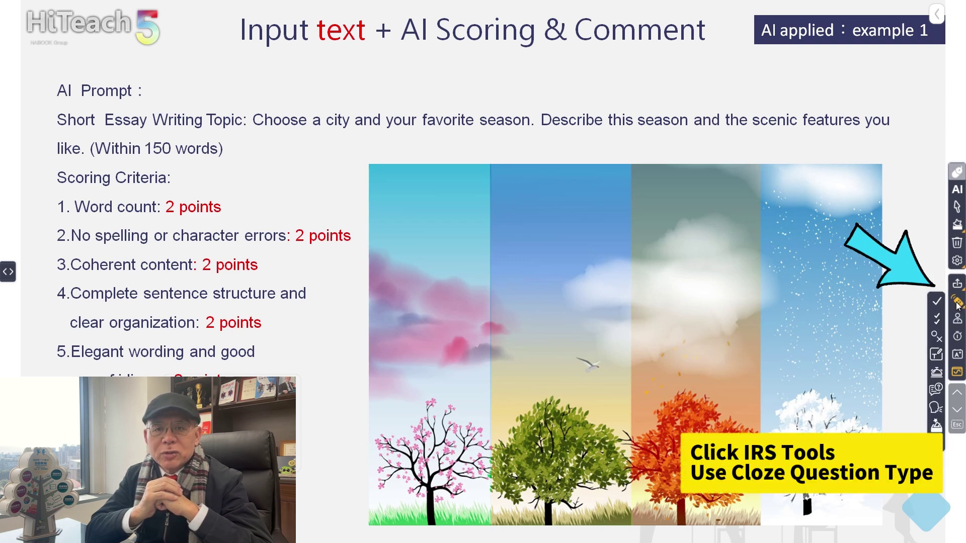
click(934, 355)
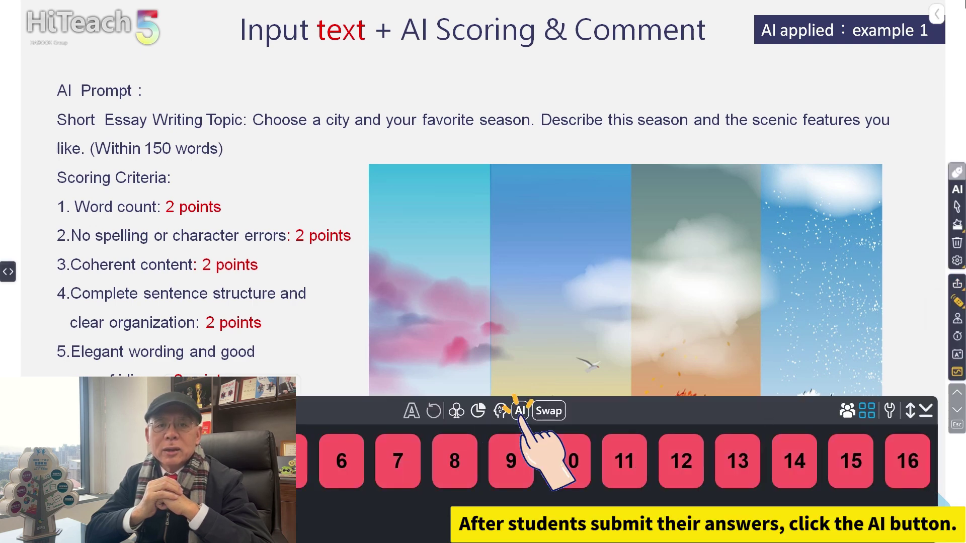
click(521, 411)
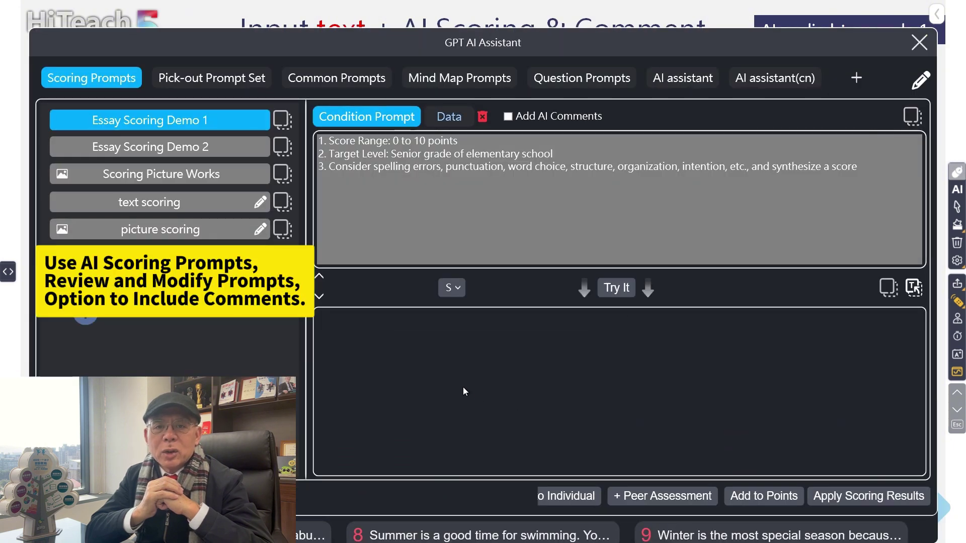
- Score the student essays with the "text scoring" prompt, checking its criteria and data and including AI comments
click(165, 204)
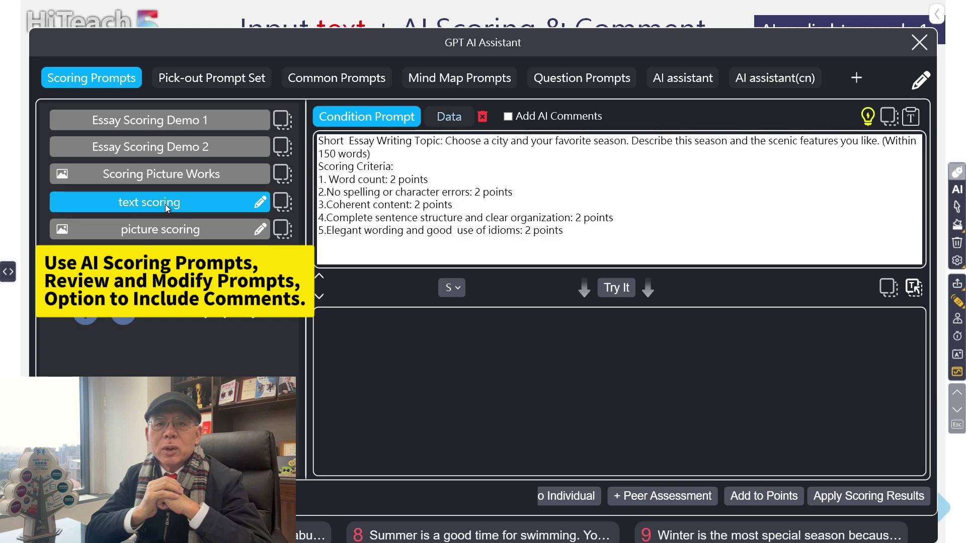
click(455, 119)
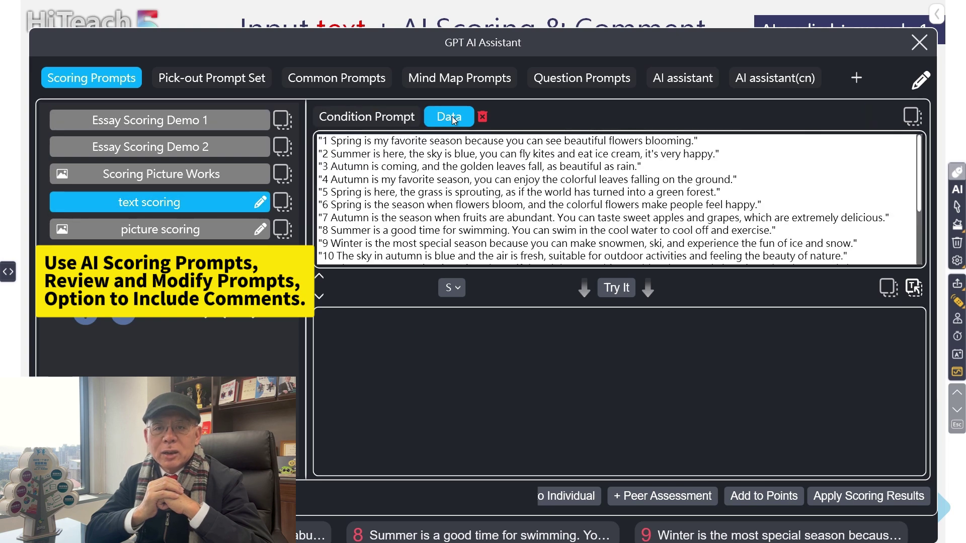
click(365, 120)
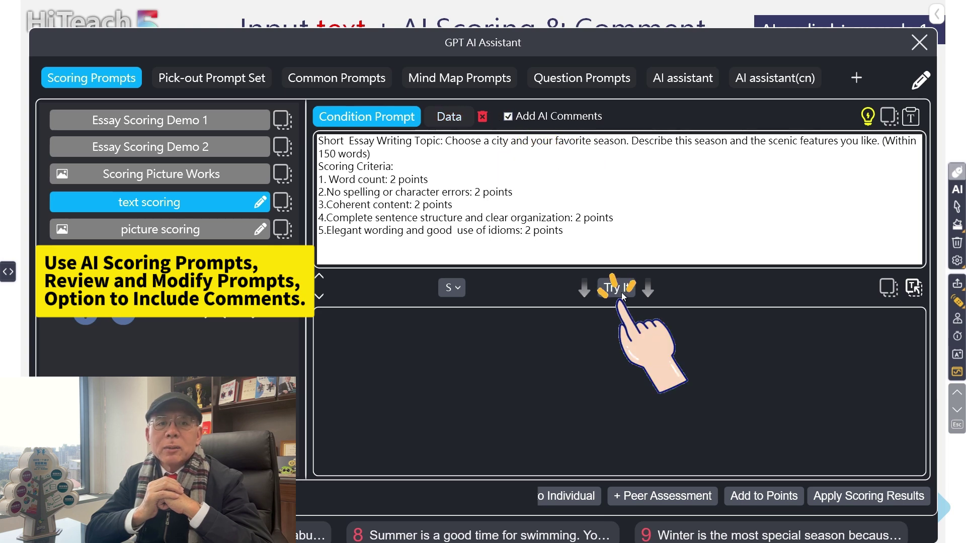
click(622, 293)
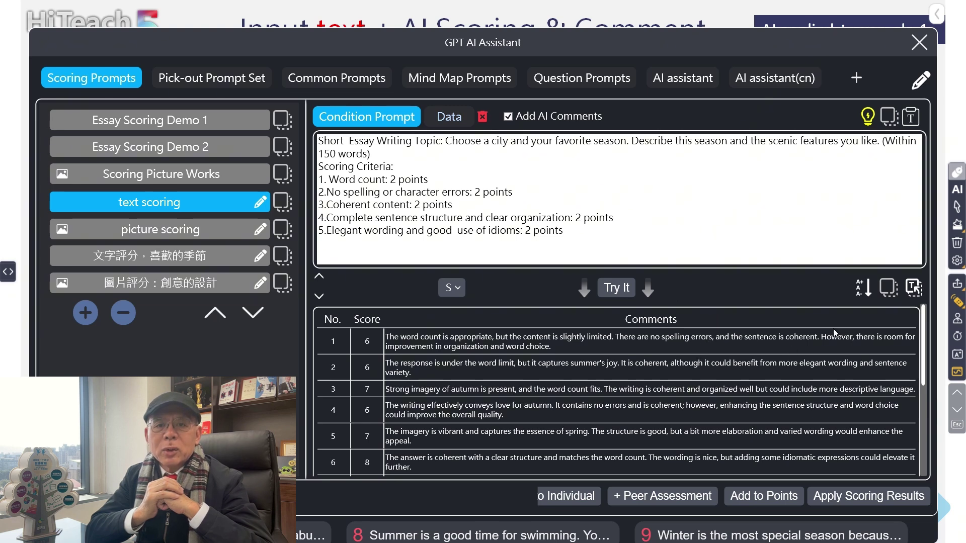
- Sort the essay results by score, enlarge their text to size M and review the comments
click(868, 290)
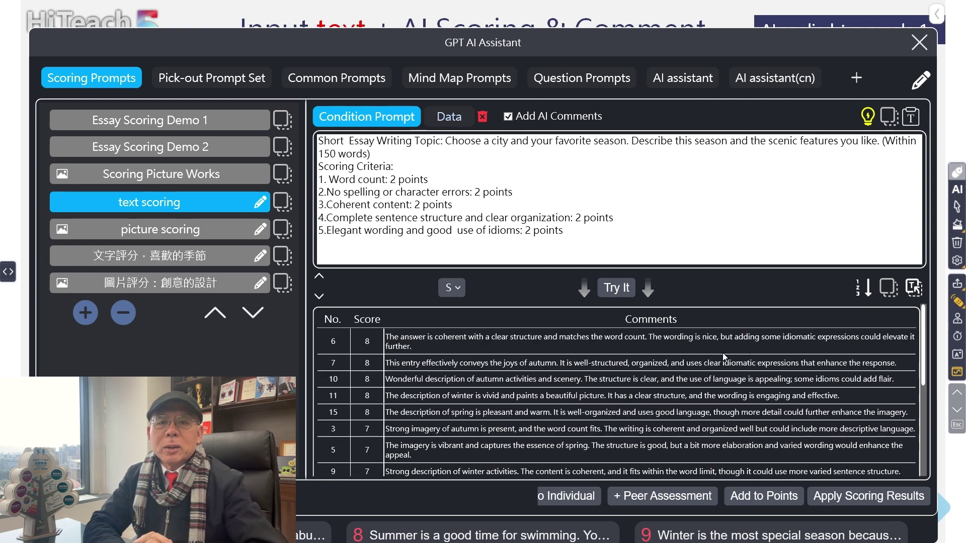
scroll(675, 377, down, 3)
scroll(604, 352, up, 3)
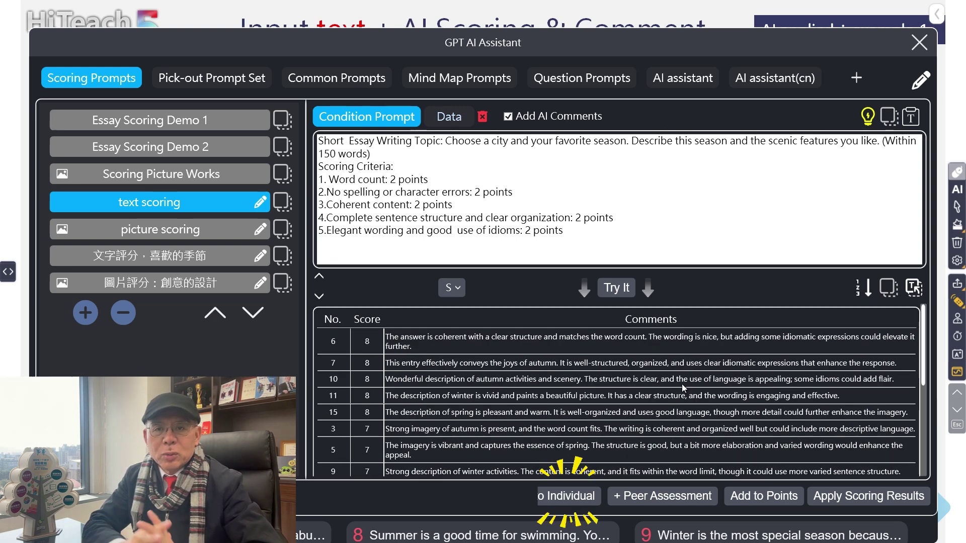
click(455, 288)
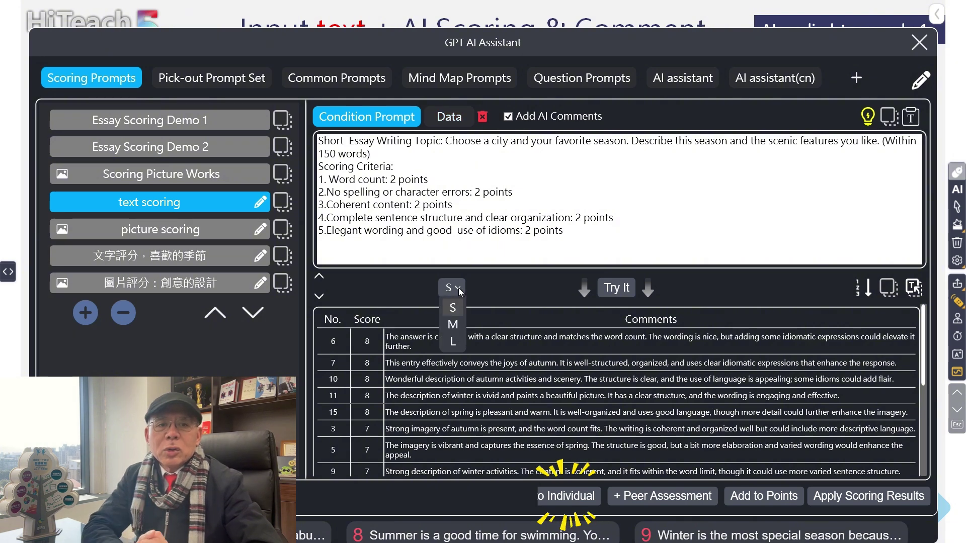
click(452, 324)
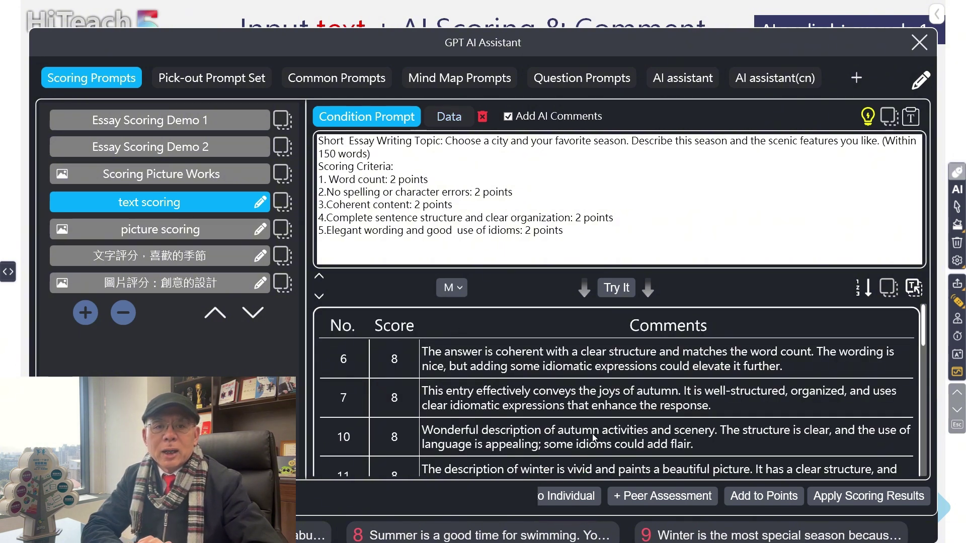
scroll(594, 437, down, 10)
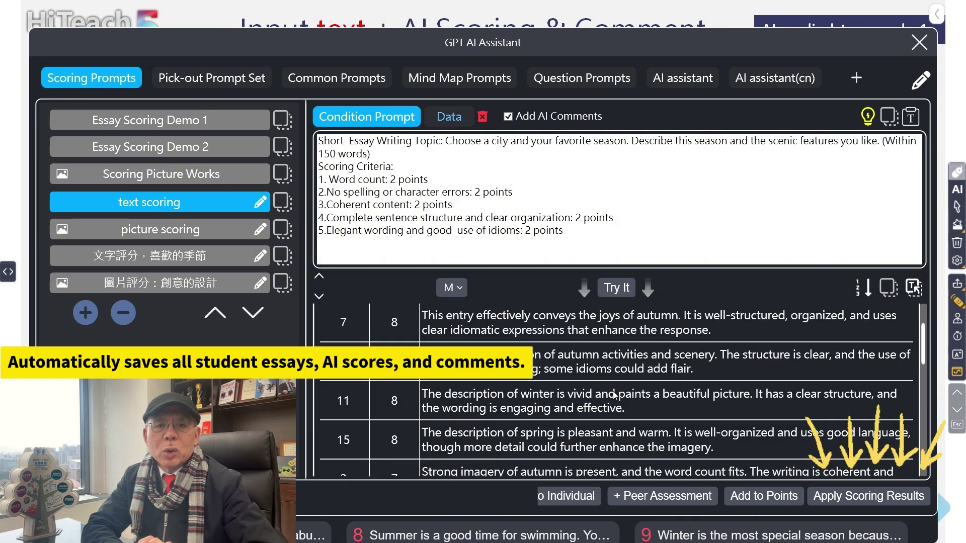
- Send the essay scores and comments to the individual students and apply the scoring results to their answers
click(570, 497)
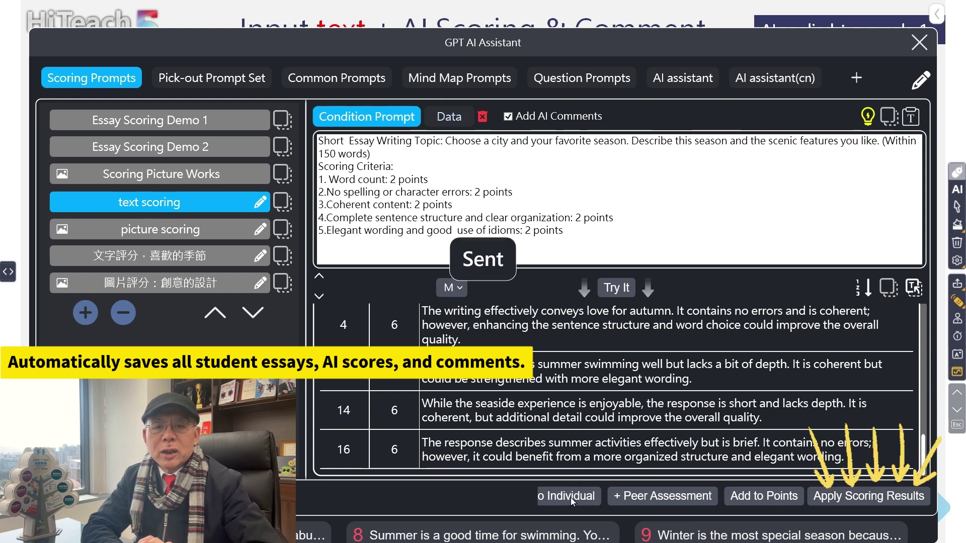
click(877, 497)
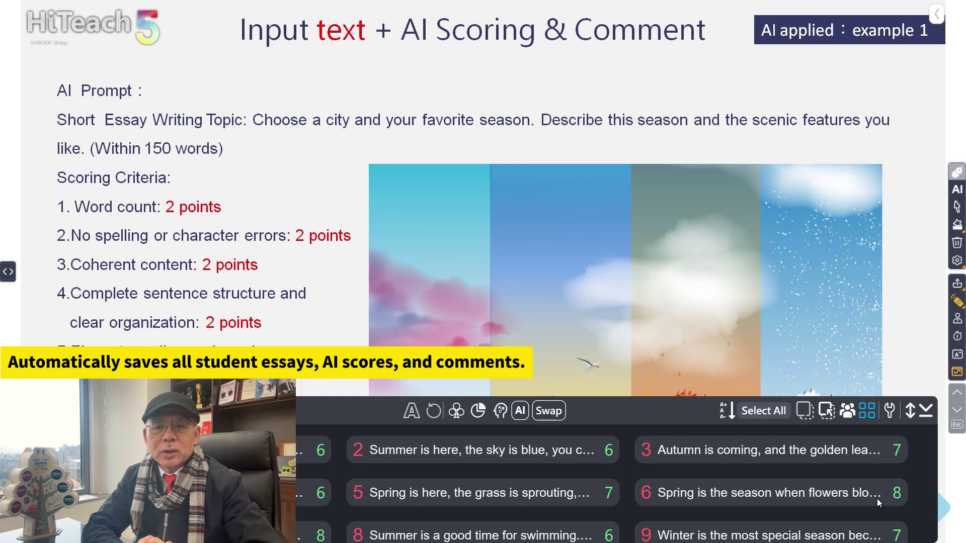
- Go to the picture scoring example, select all submitted chicken drawings and open them in the AI assistant
click(957, 414)
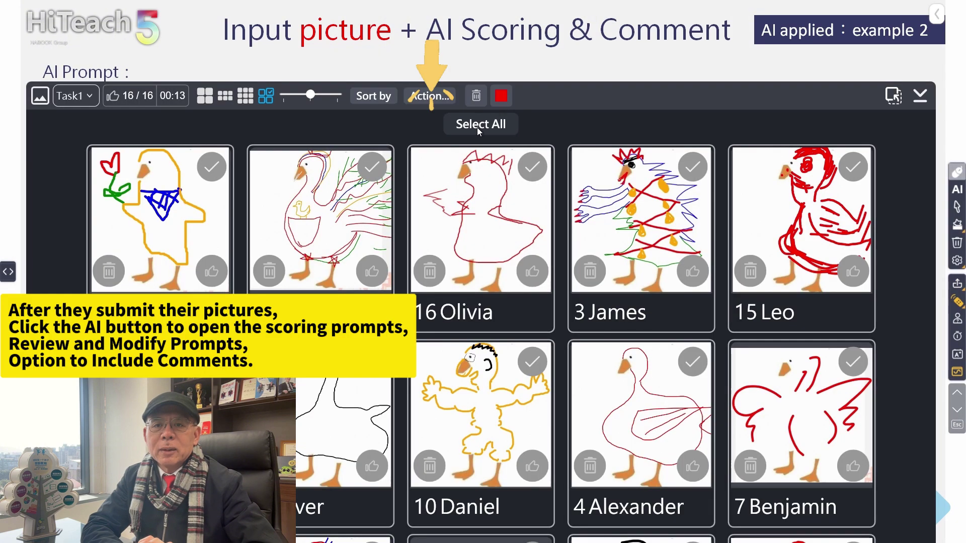
click(440, 96)
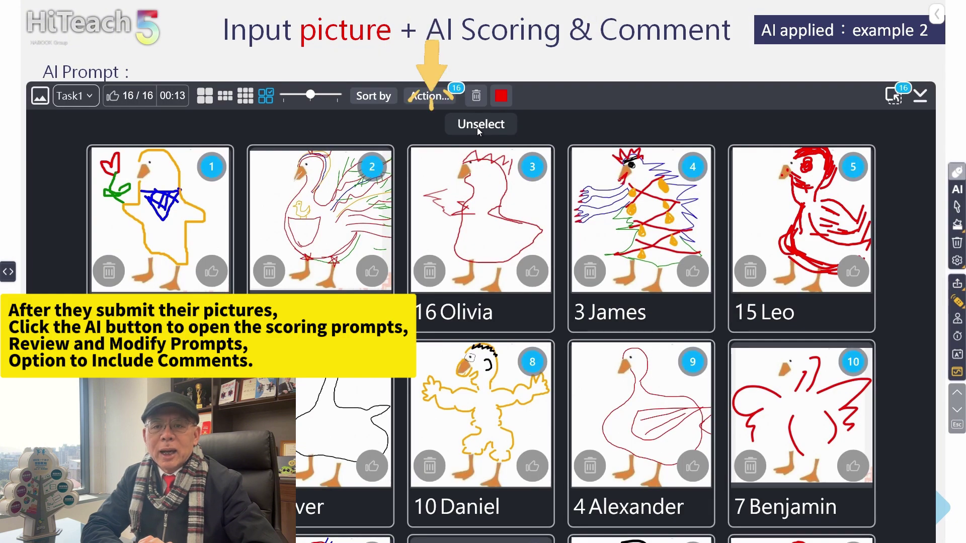
click(430, 95)
click(422, 141)
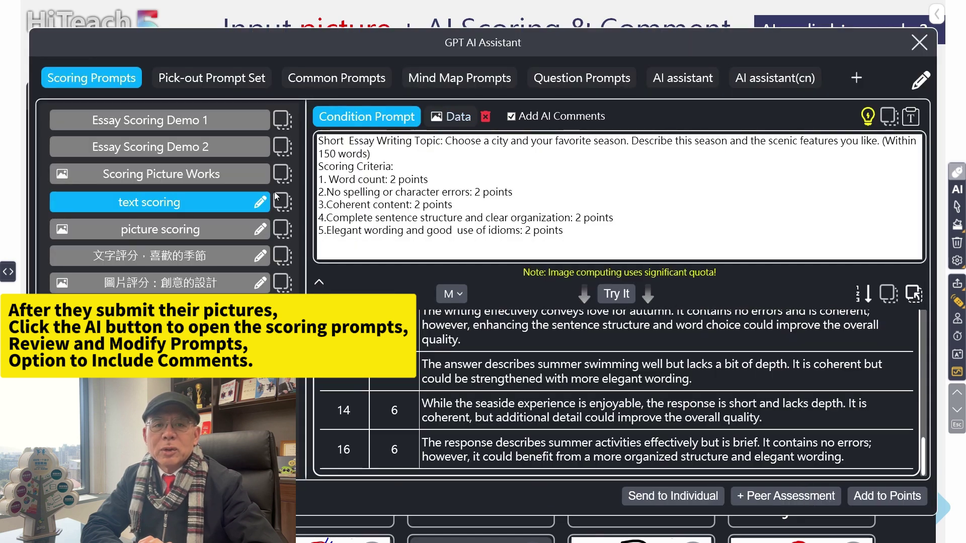
- Choose the "picture scoring" prompt, check the picture data and run the AI scoring with comments
click(141, 231)
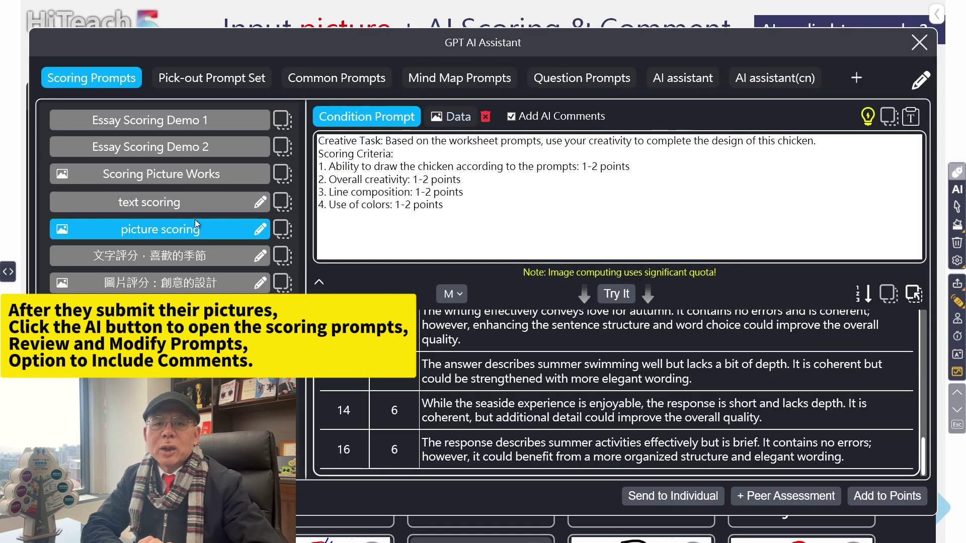
click(458, 118)
click(617, 291)
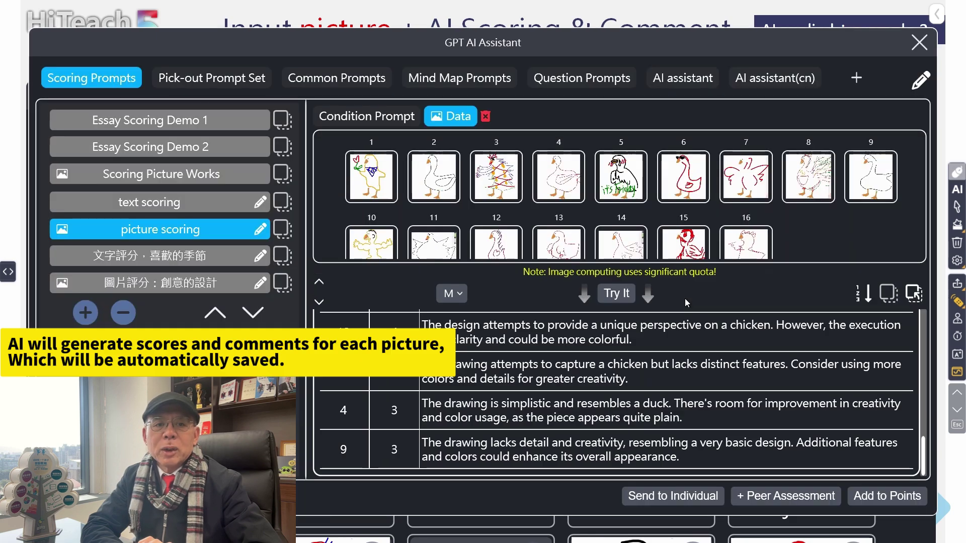
- Reduce the result text to size S and send the picture scores and comments to the individual students
click(451, 294)
click(451, 316)
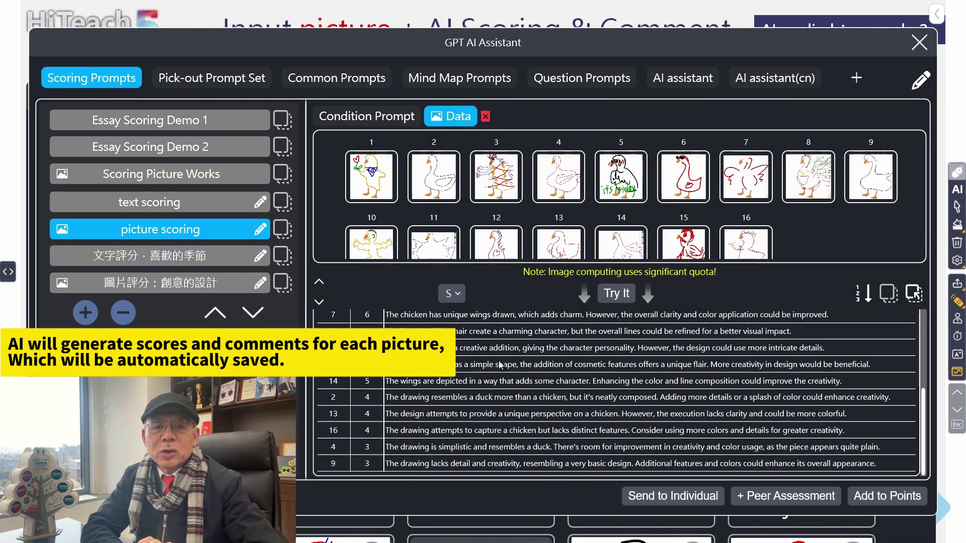
click(662, 493)
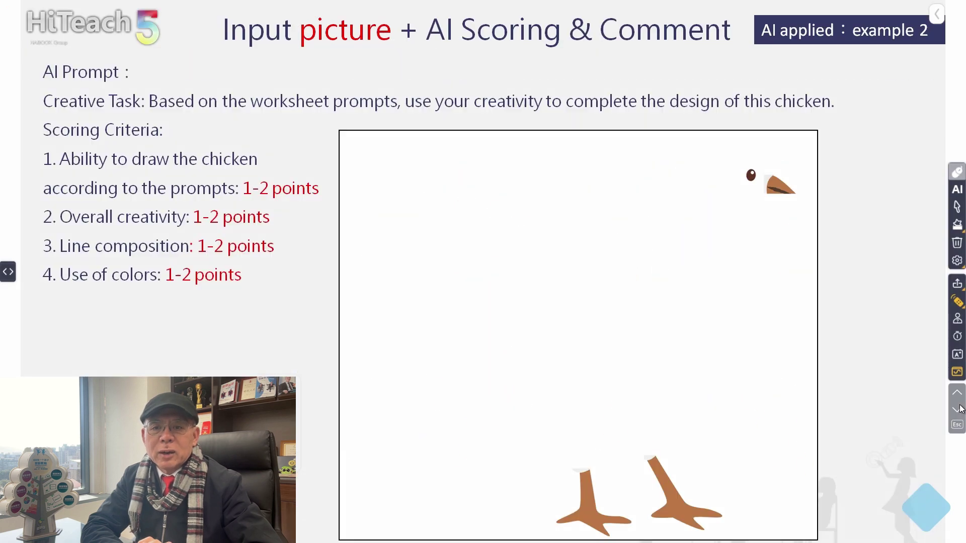
- Advance to the TEAM Model Smarter Education Design Concept page and open the GPT AI Assistant
click(959, 410)
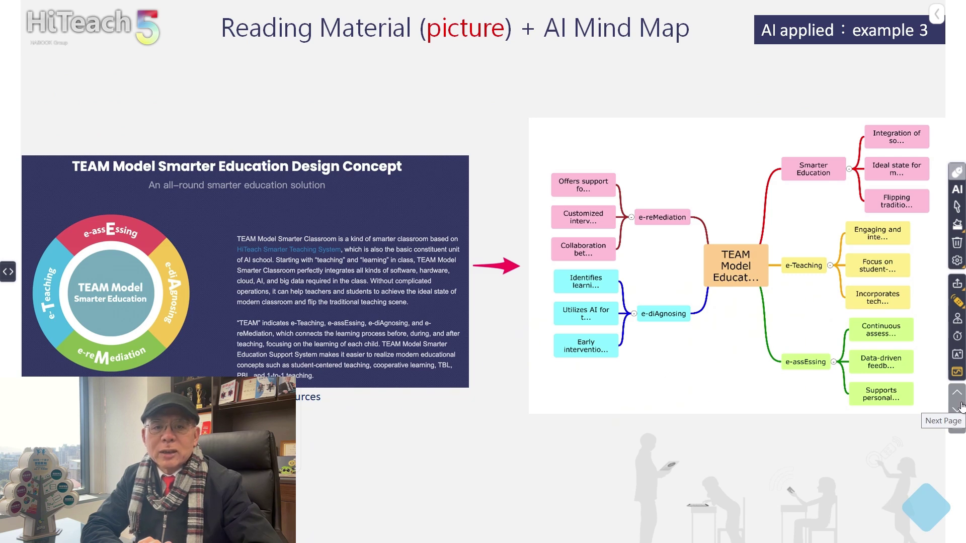
click(960, 410)
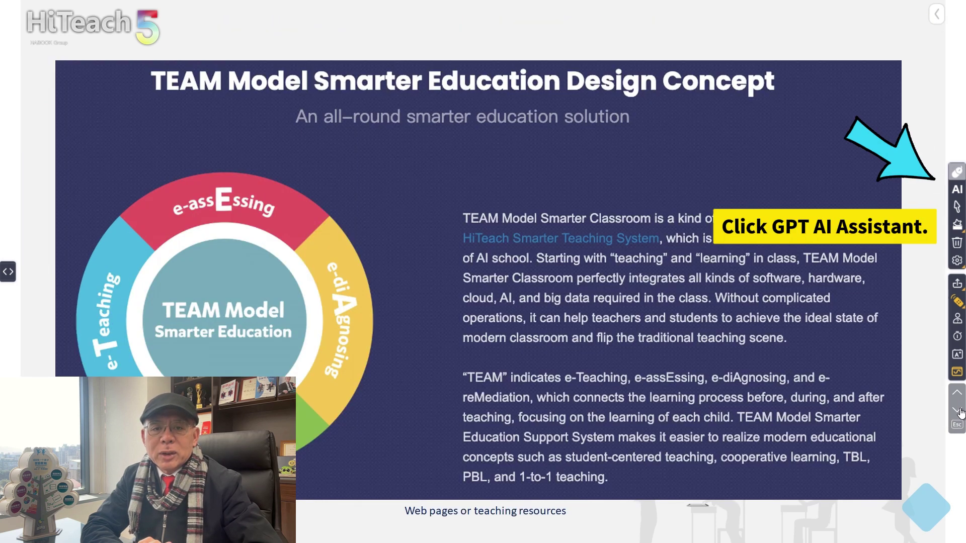
click(958, 193)
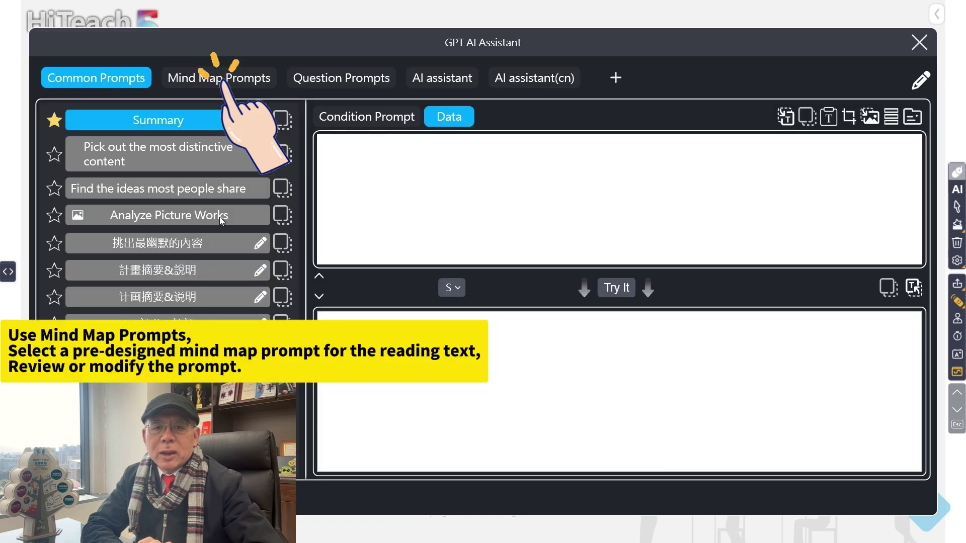
- Select the "TEAM Model" mind map prompt, review its condition text and return to its data
click(233, 73)
click(166, 247)
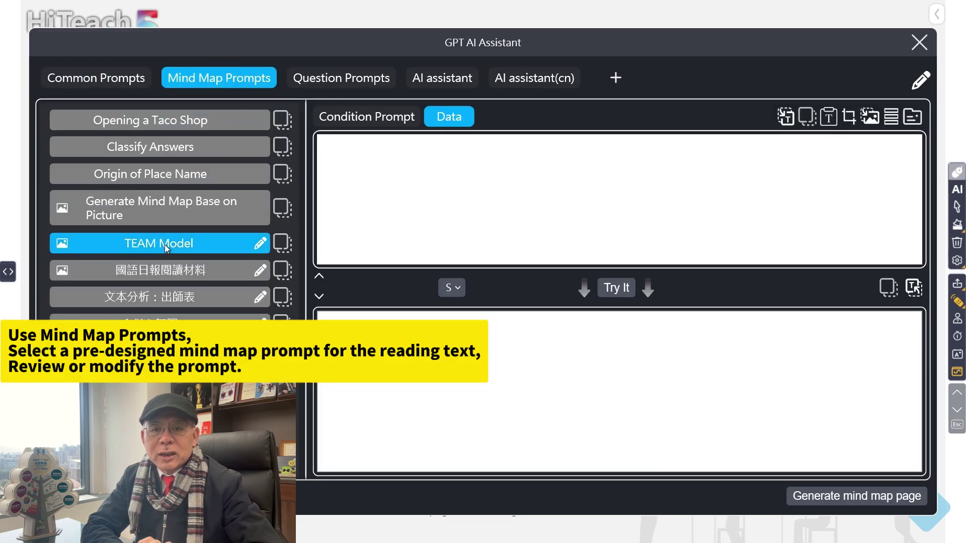
click(357, 119)
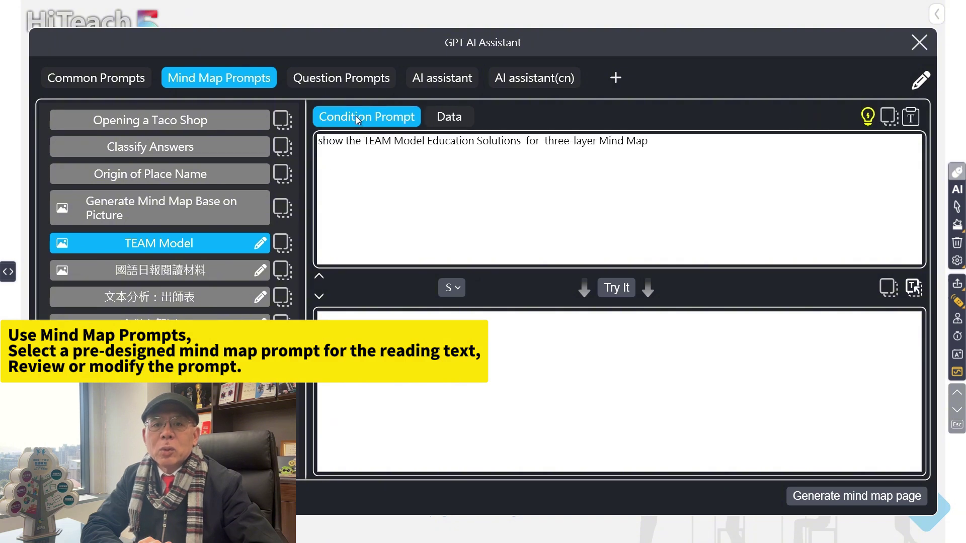
click(455, 120)
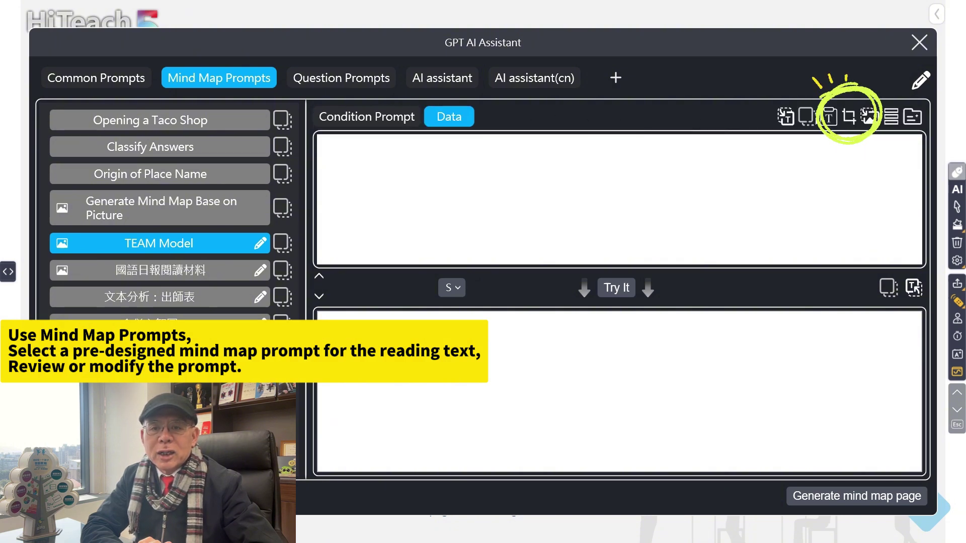
- Capture the whole TEAM Model reading image as prompt data and generate a mind map page from it
click(848, 119)
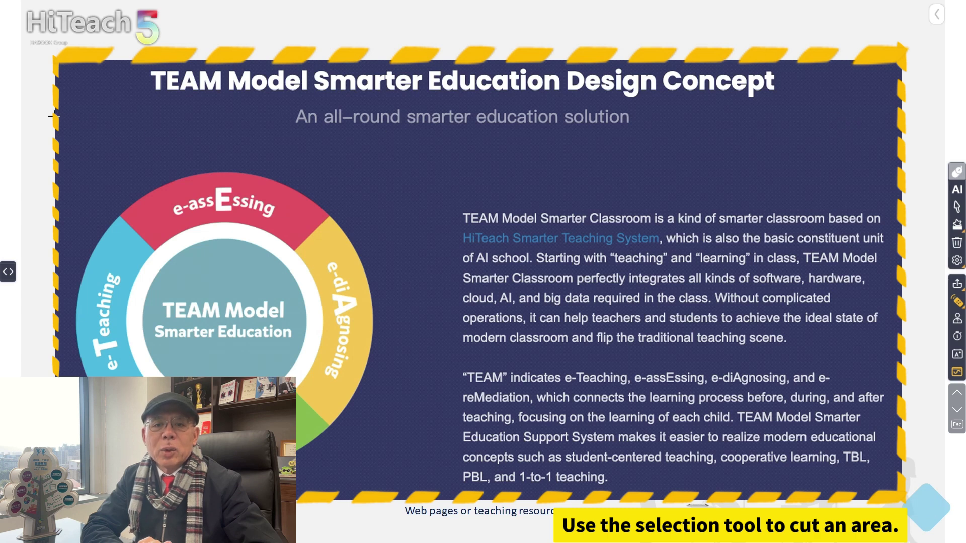
drag(54, 59, 902, 500)
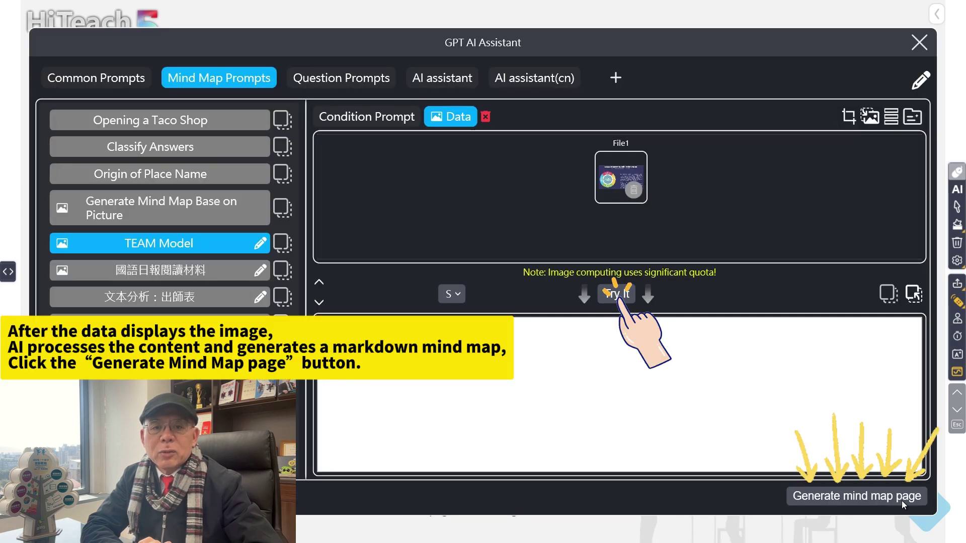
click(617, 294)
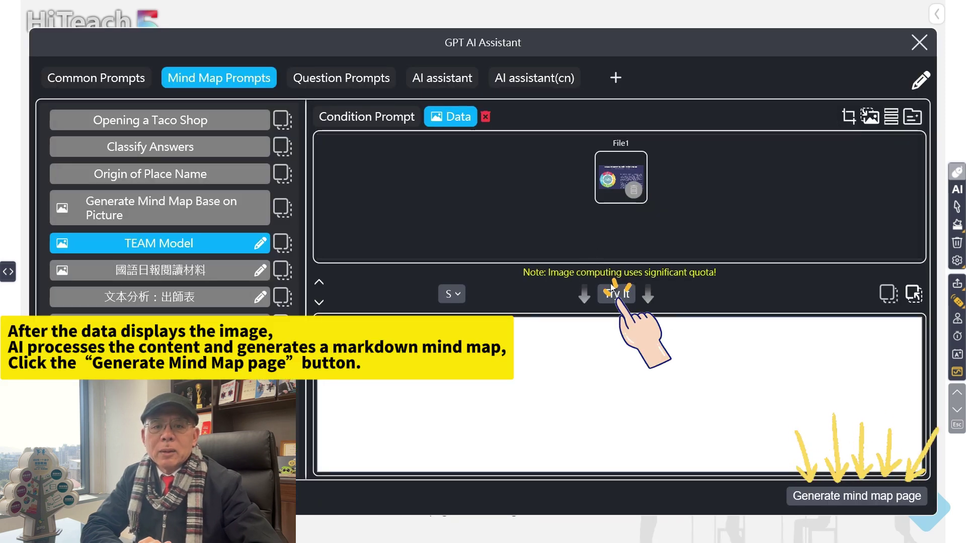
click(880, 500)
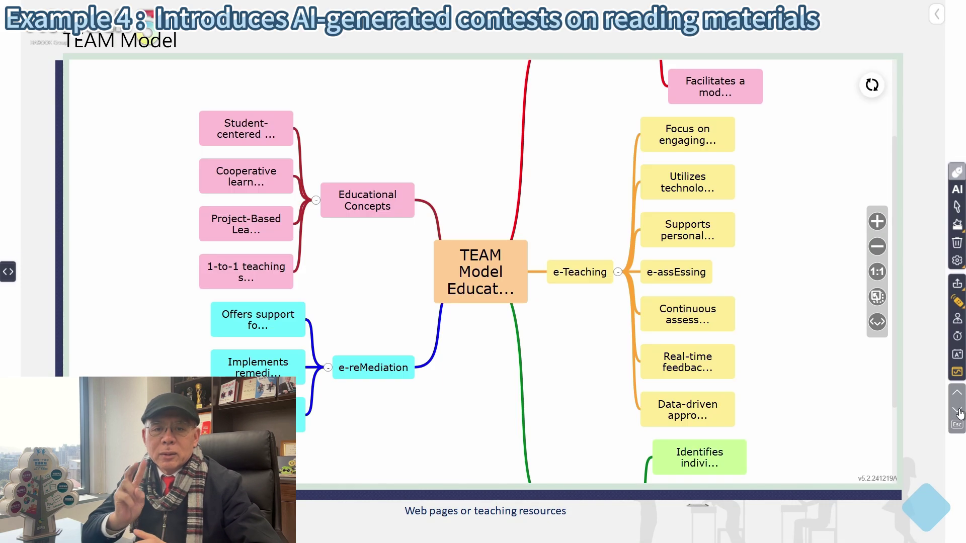
- Advance to the Robots reading page and open the AI assistant's "Generate Questions Based on Picture" prompt
click(958, 411)
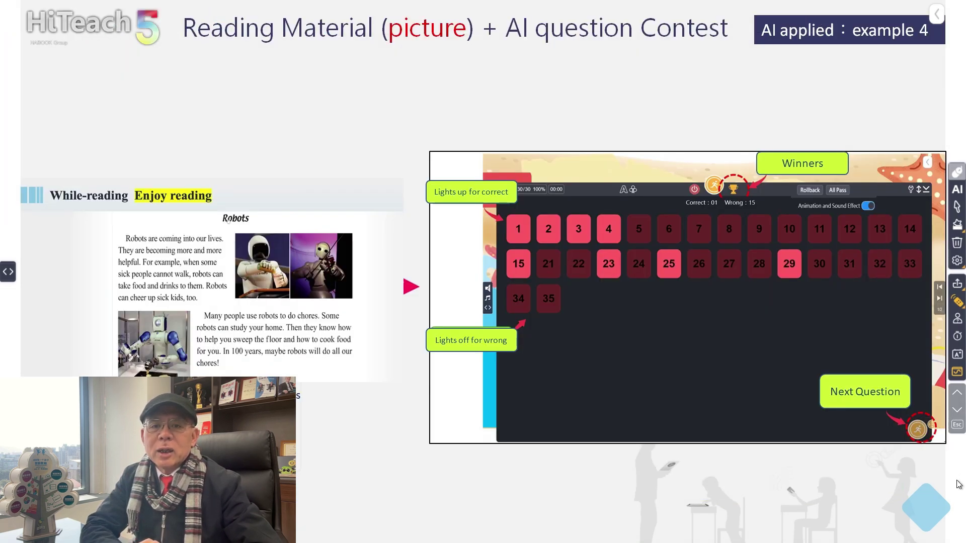
click(959, 417)
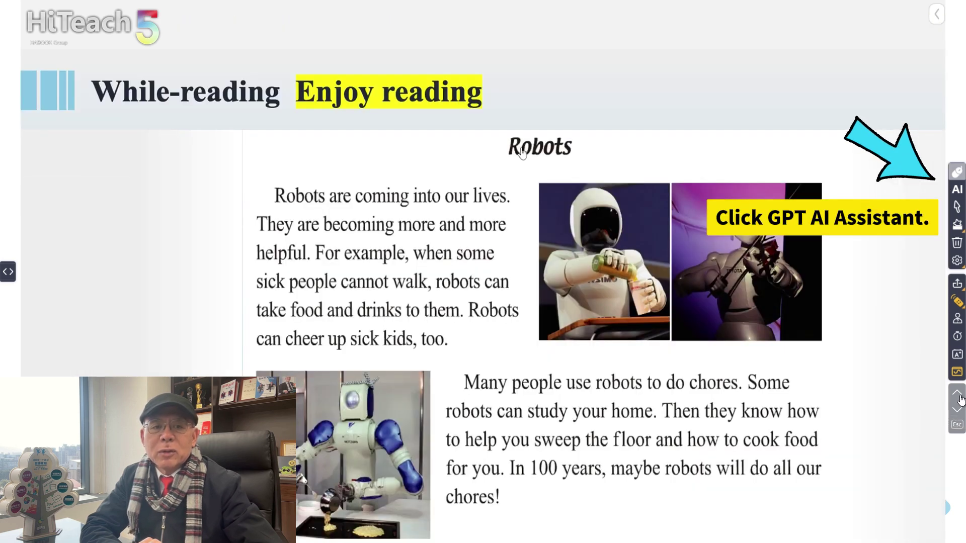
click(957, 189)
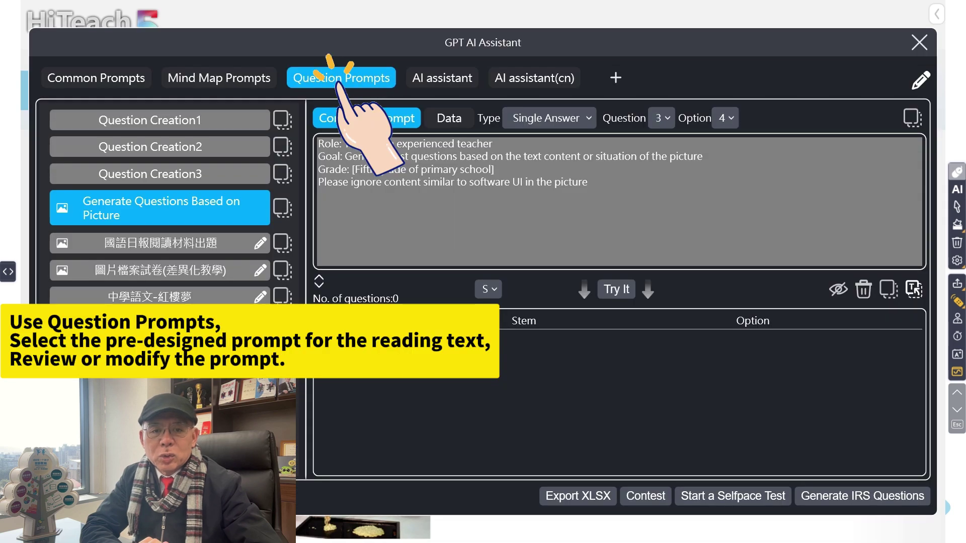
- Capture the whole Robots reading area as prompt data and generate two single-answer questions with four options from it
click(465, 125)
click(849, 117)
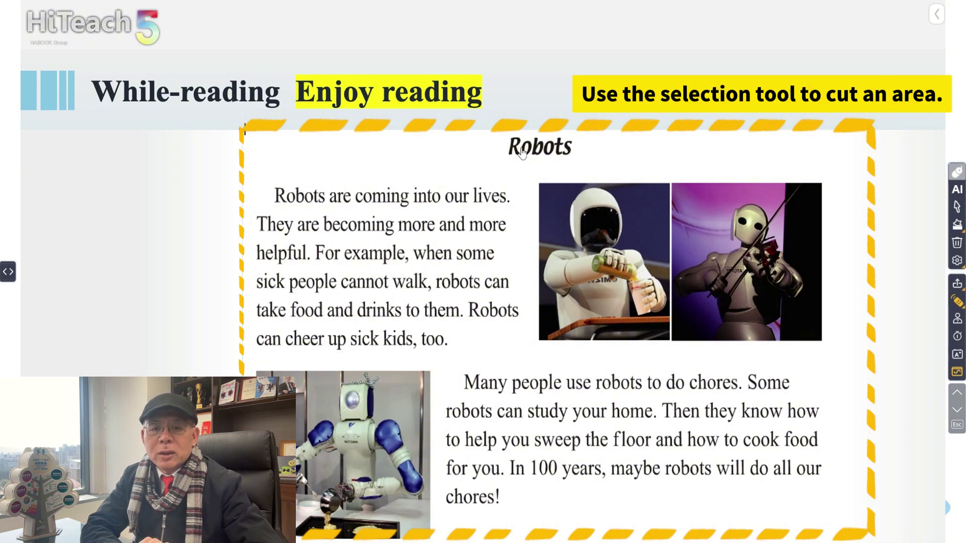
drag(240, 128, 868, 541)
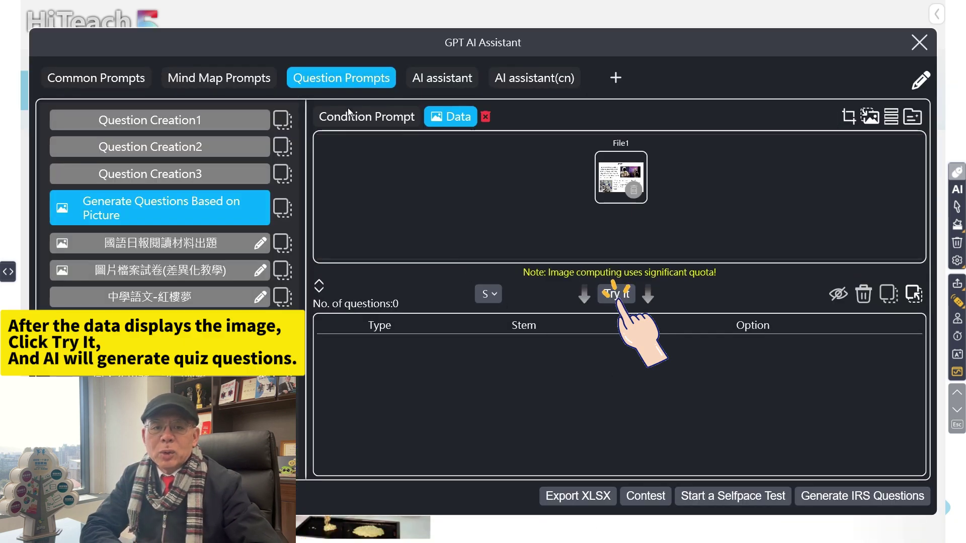
click(348, 112)
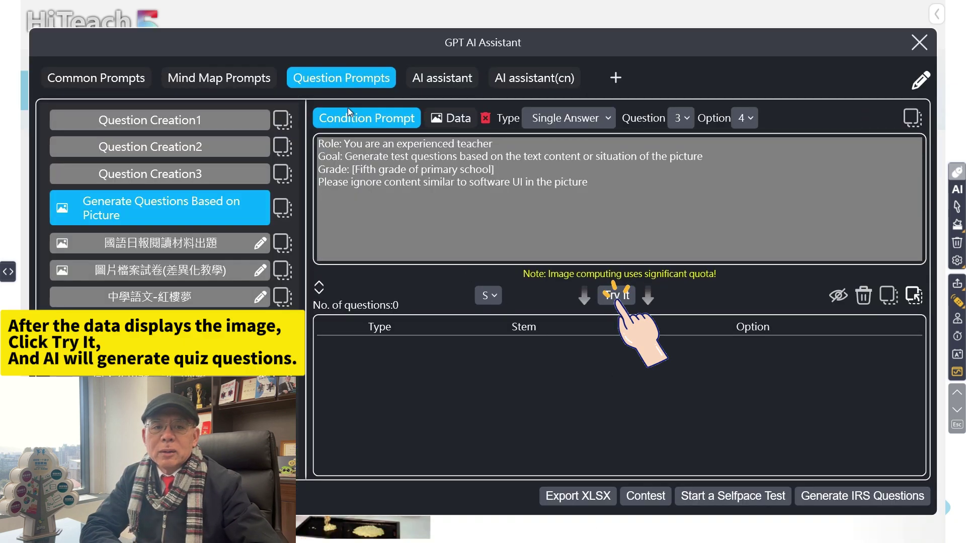
click(625, 298)
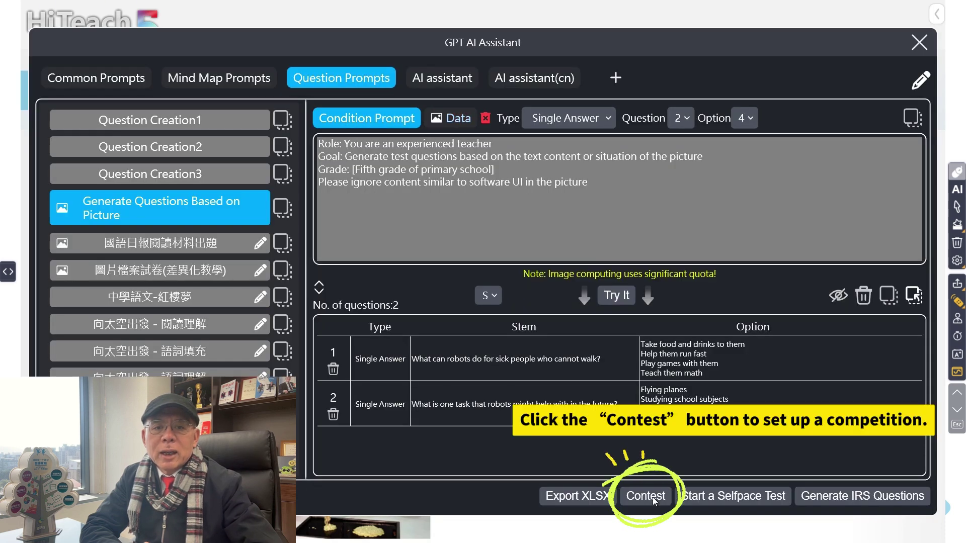
- Start a Survival contest from the generated questions with duration 15, a final ranking of 3 and march.mp3 as quiz music
click(653, 497)
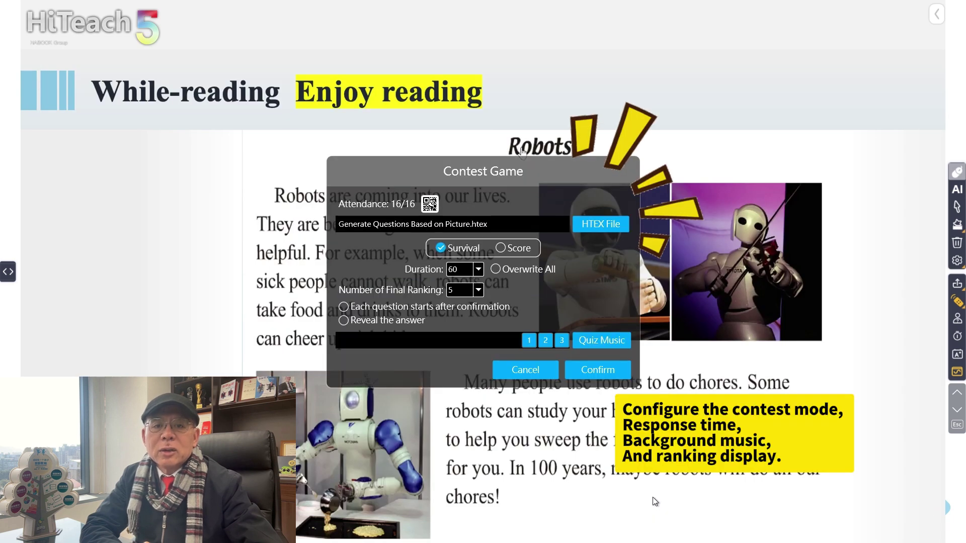
click(478, 270)
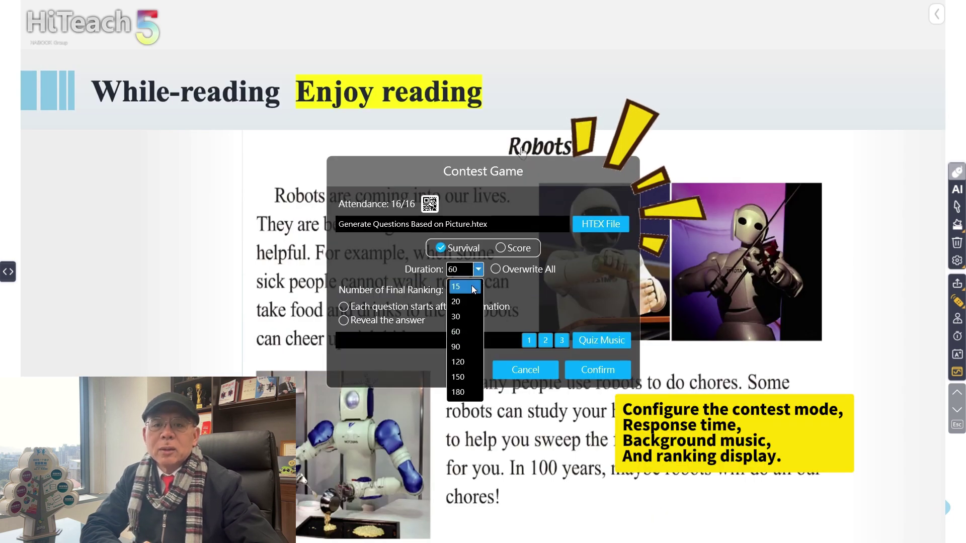
click(455, 286)
click(479, 290)
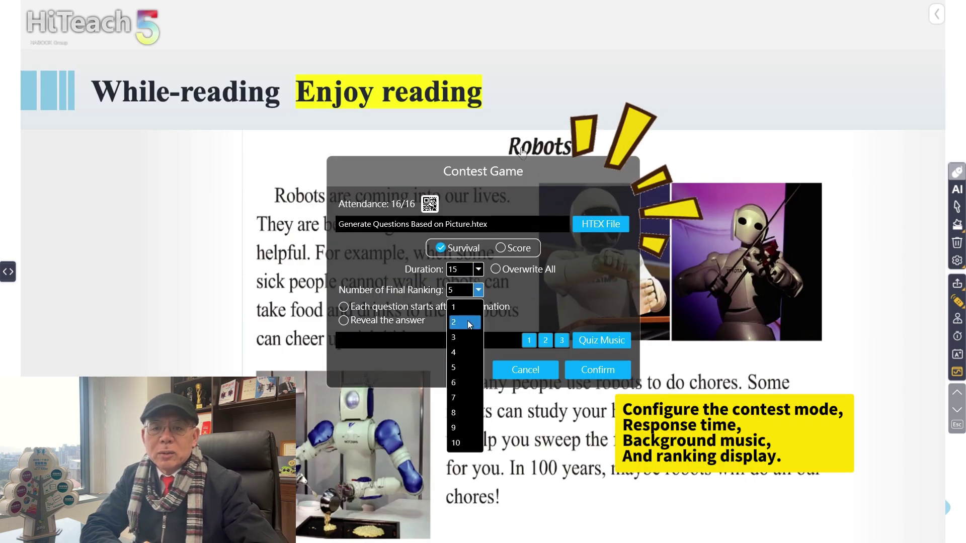
click(462, 336)
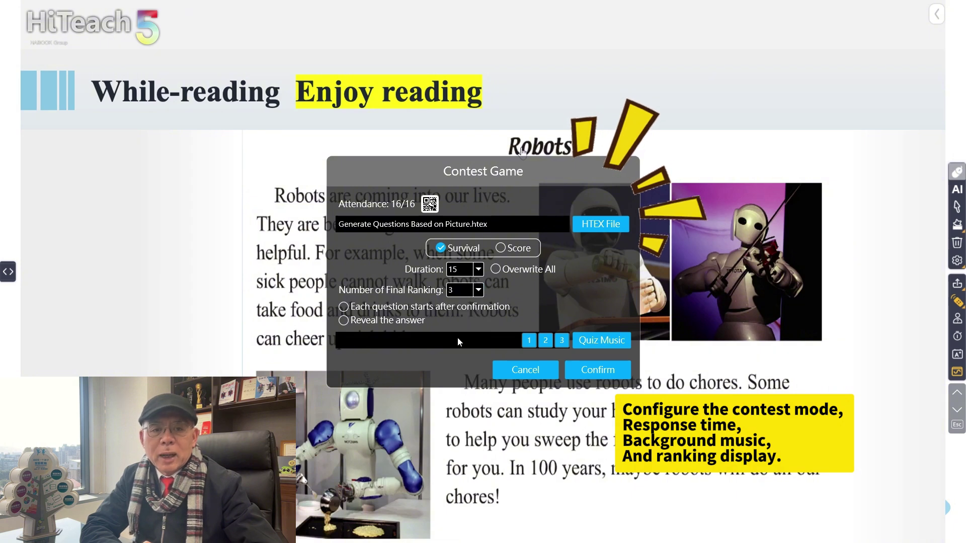
click(544, 341)
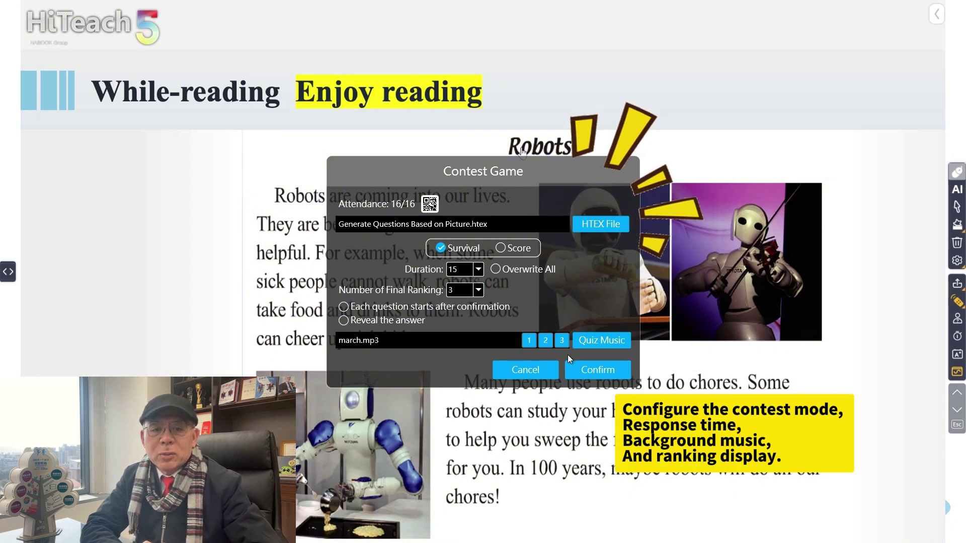
click(590, 368)
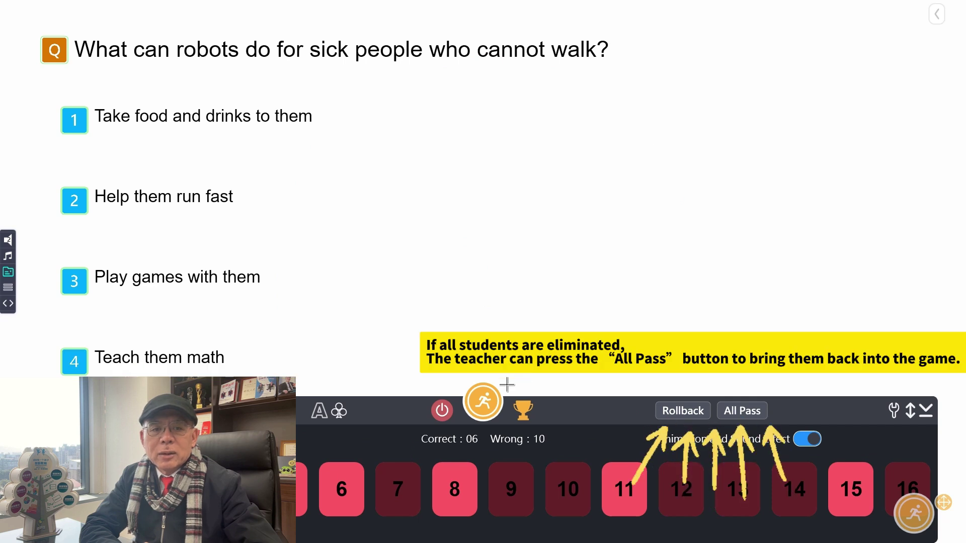
- Run the contest on through the question about future robot tasks to the winners' ranking, and close the ranking
click(482, 403)
click(479, 401)
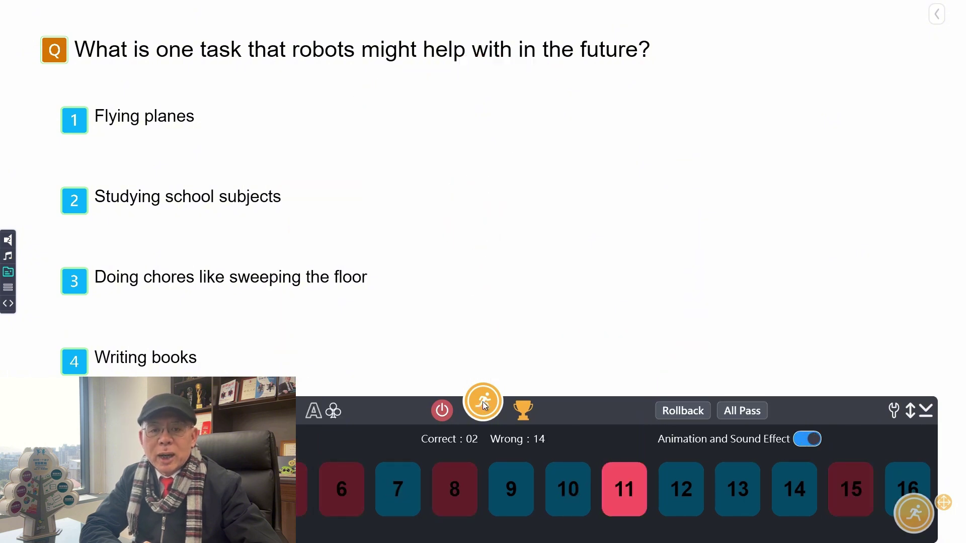
click(481, 401)
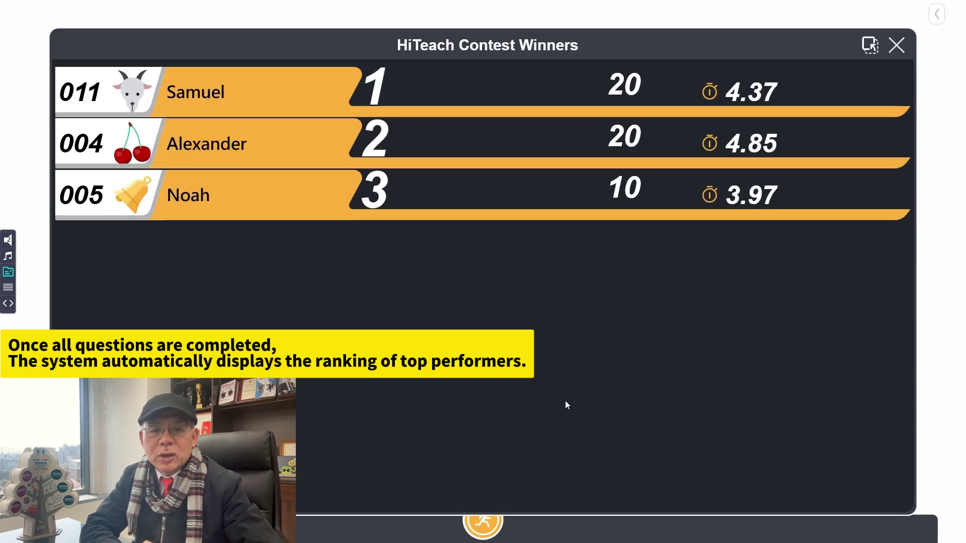
click(897, 45)
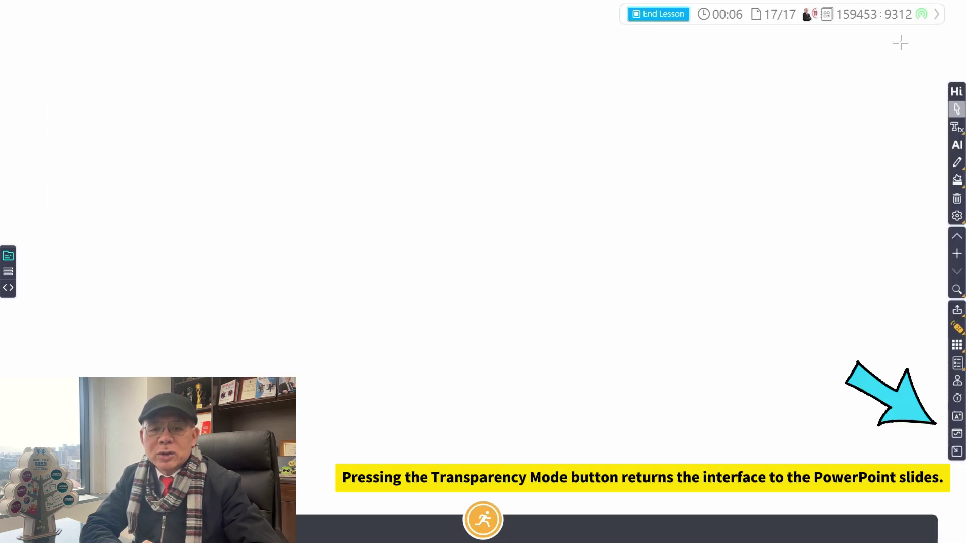
- Return to the PowerPoint slides in transparency mode, advance past the Robots page to the closing slide and end the slide show
click(961, 435)
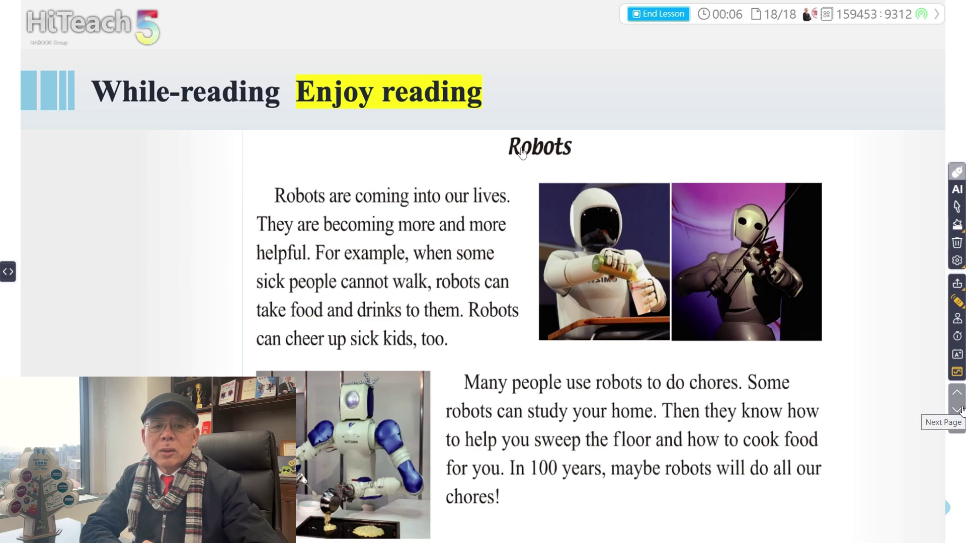
click(958, 410)
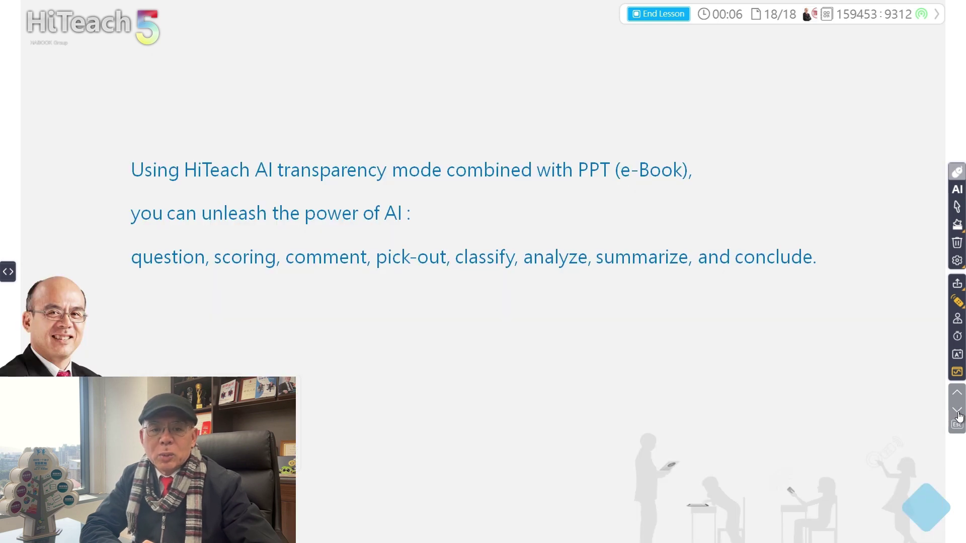
click(957, 426)
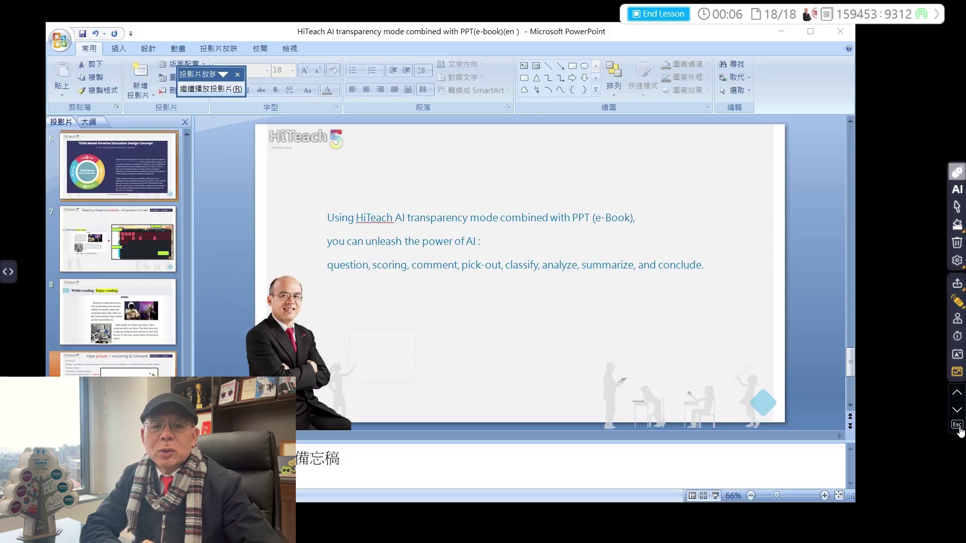